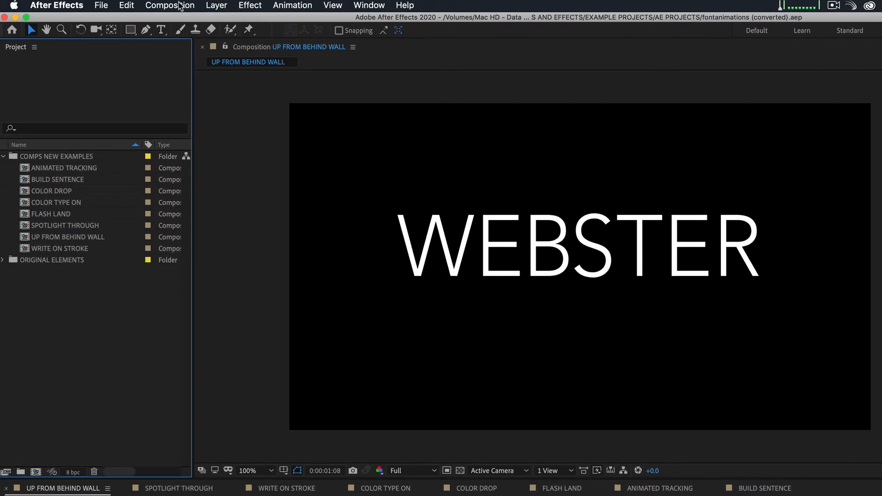
Create a new composition named Wall Reveal with the HDTV 1080 24 preset and a 10-second duration
click(170, 5)
click(184, 19)
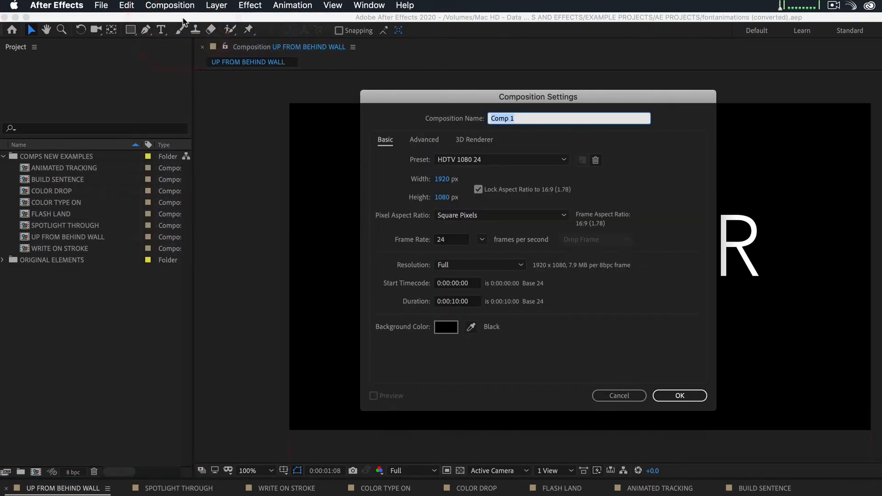
text(Wall Reveal)
click(673, 394)
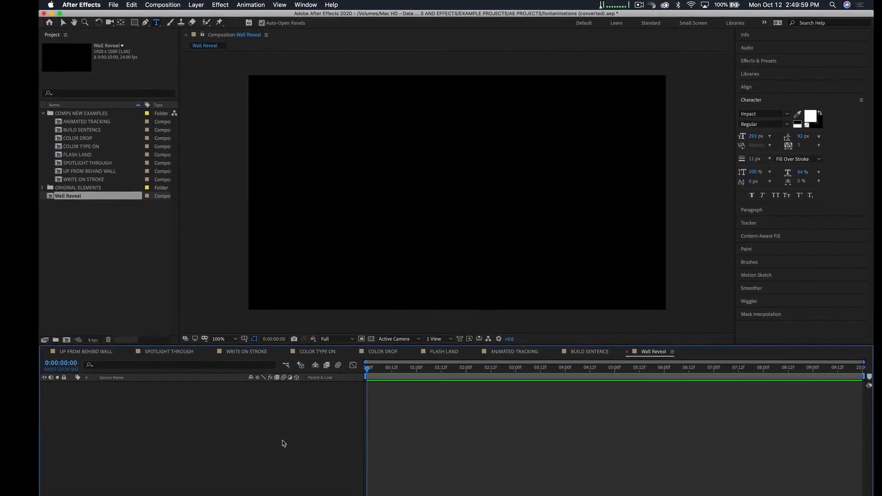
Add a new text layer to the Wall Reveal composition and centre-align its paragraph text
click(196, 5)
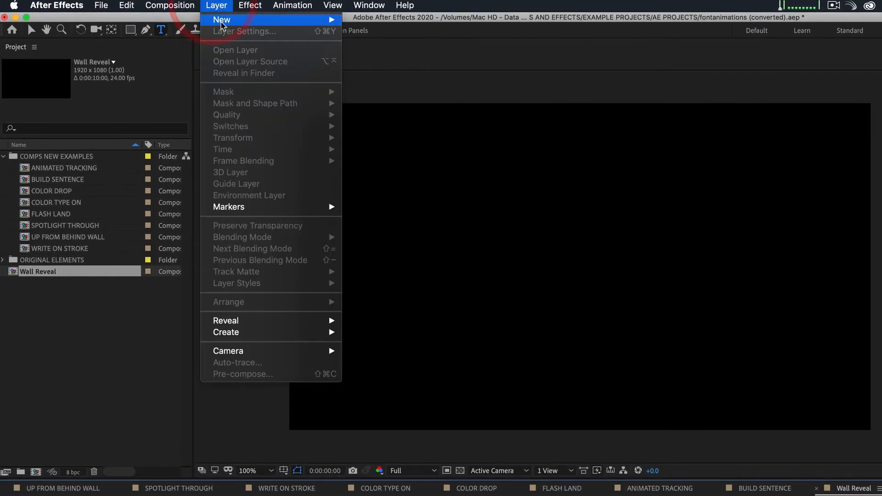
mouse_move(224, 22)
click(431, 23)
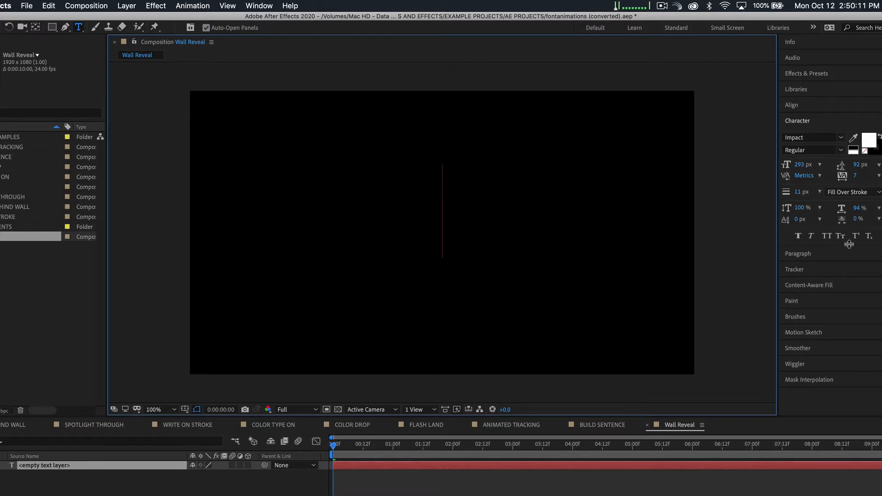
click(811, 252)
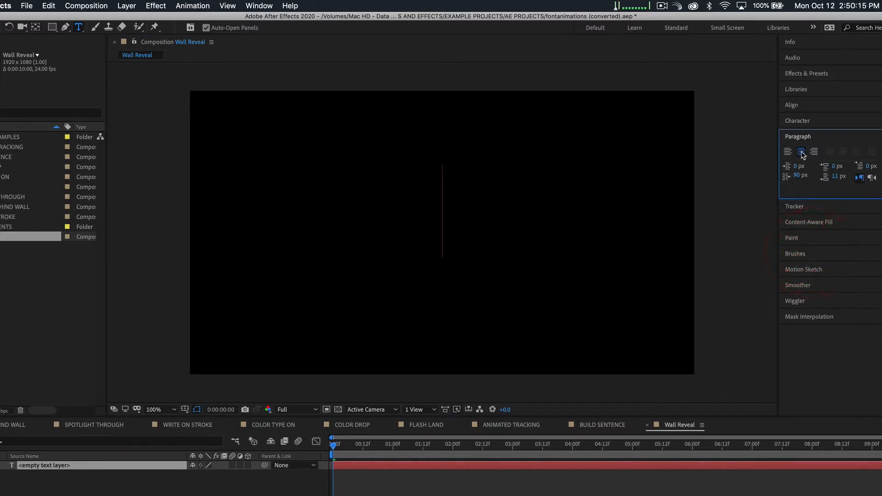
Set the text font to Muli Black and enter WEBSTER in the new text layer
click(803, 121)
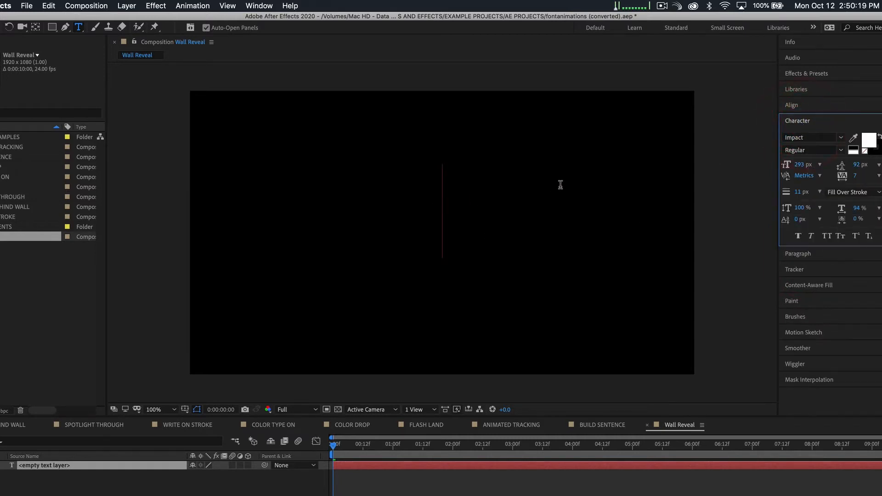
click(840, 138)
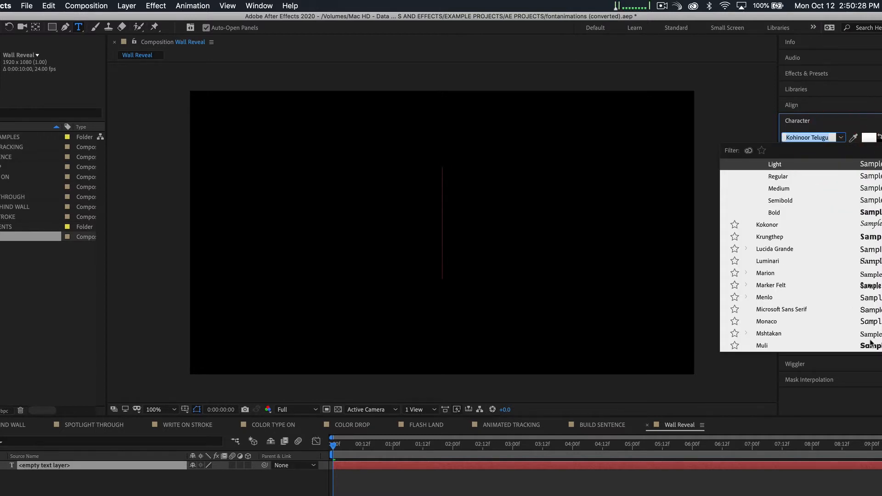
click(870, 345)
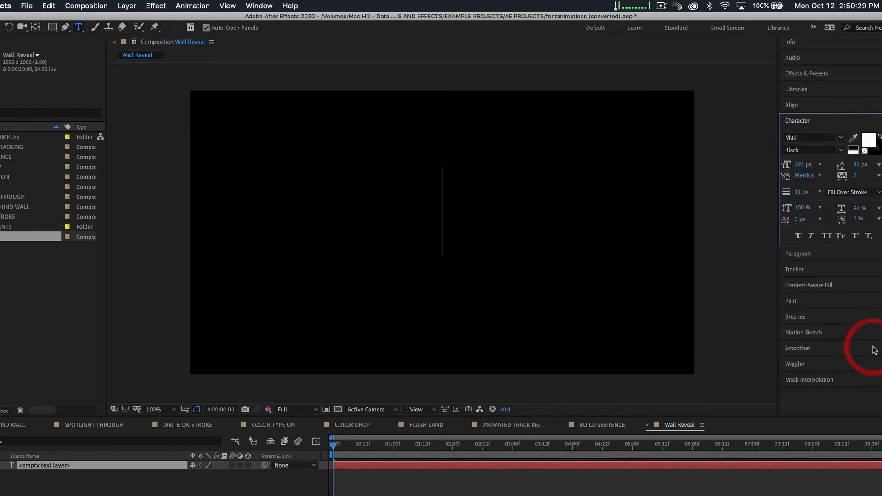
click(440, 215)
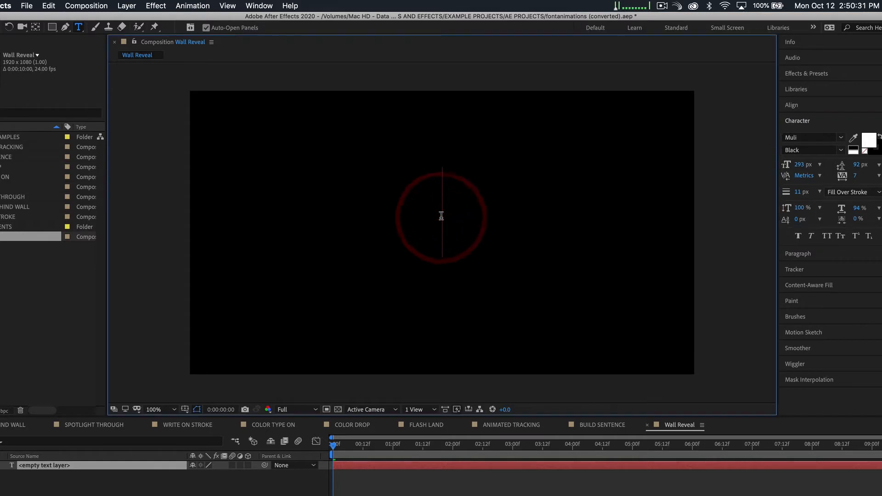
text(WEBSTER)
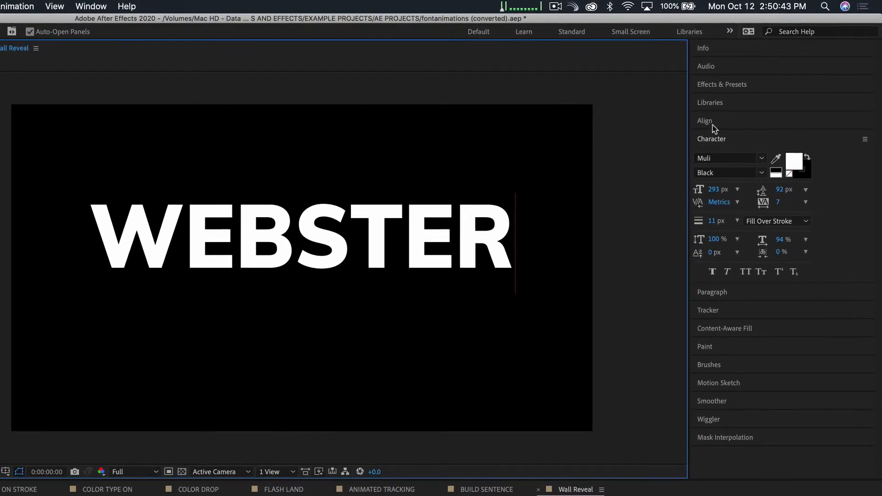
Centre the WEBSTER text layer horizontally and vertically within the composition
click(730, 33)
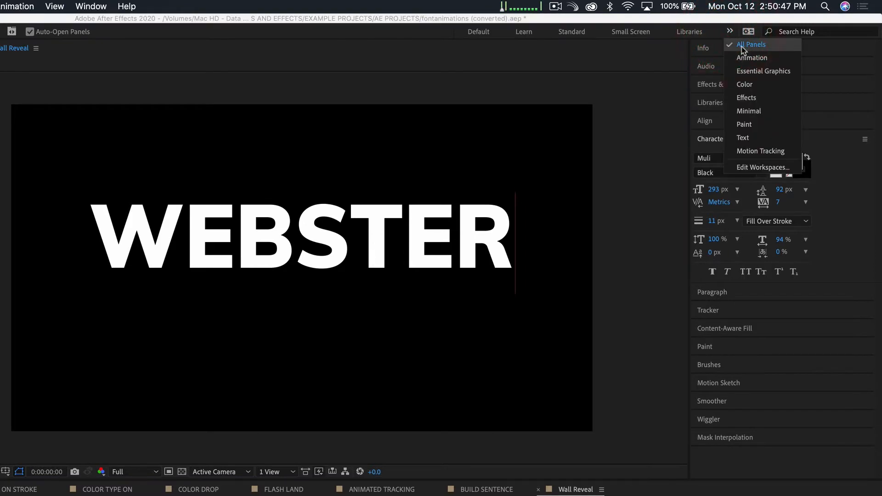
click(742, 47)
click(716, 122)
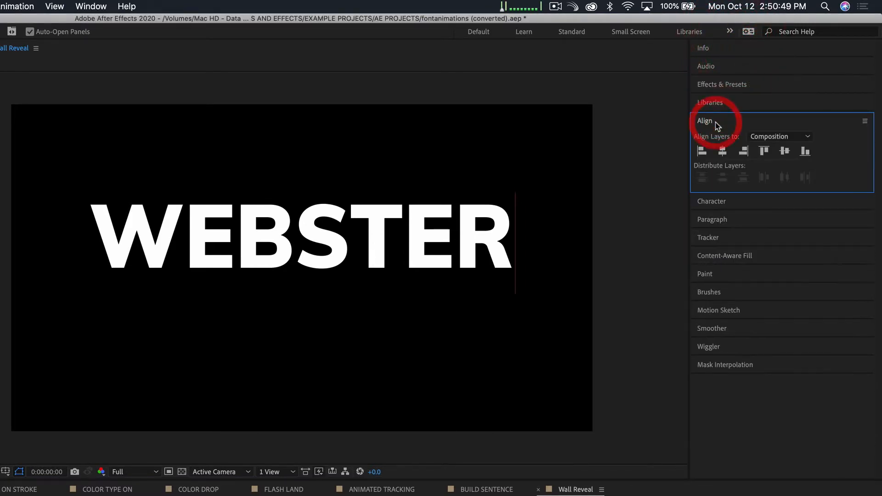
click(723, 153)
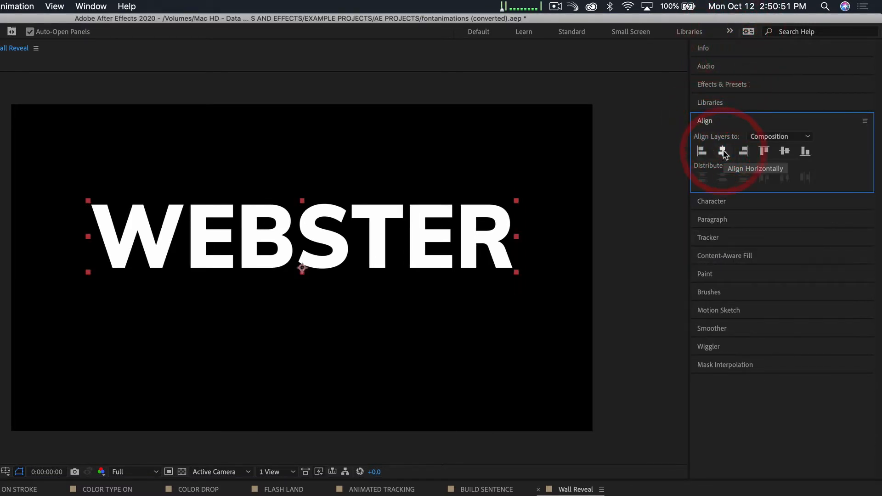
click(786, 153)
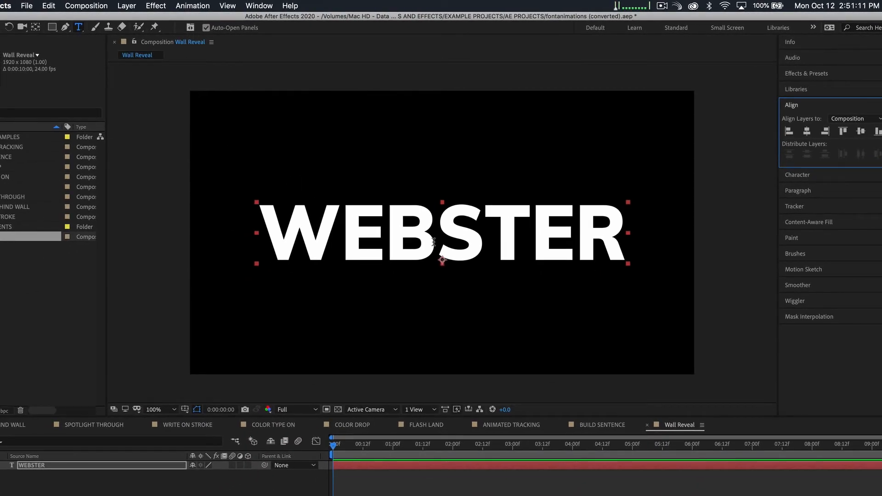
Fine-tune the kerning between the individual letter pairs of WEBSTER to even out their spacing, then deselect the text layer
click(439, 239)
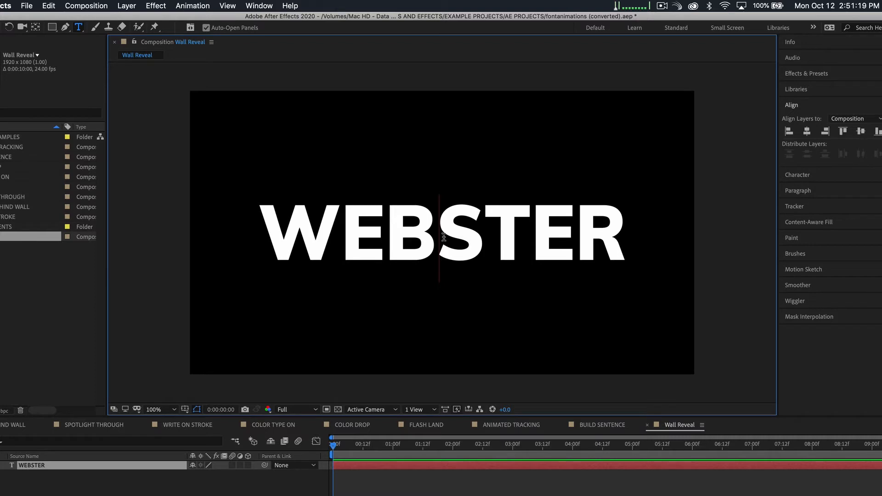
key(alt+Left)
key(alt+Left)
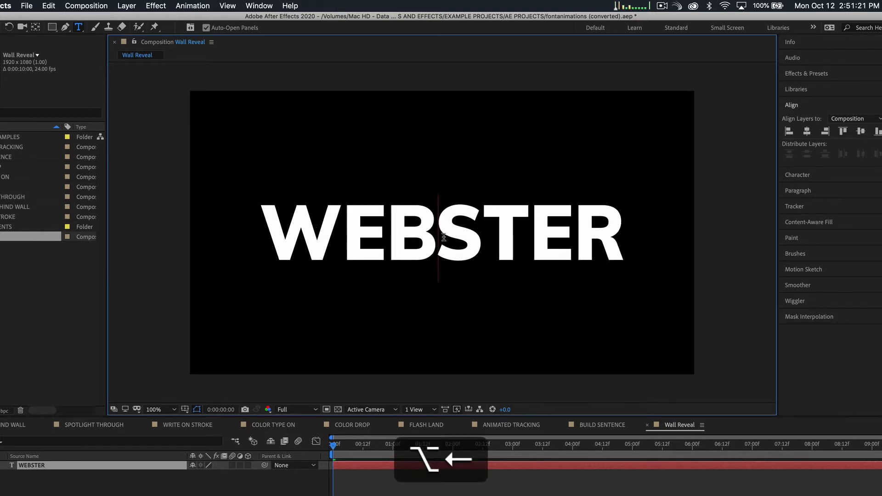
key(alt+Right)
key(alt+Right)
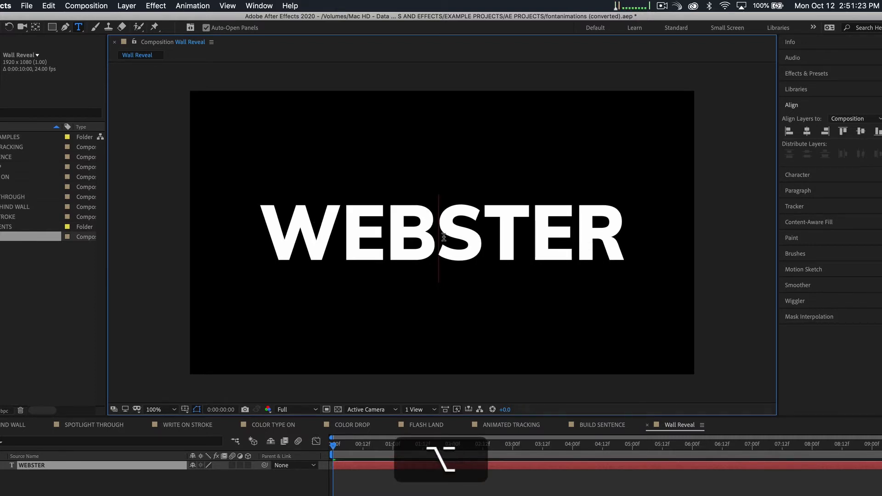
key(Right)
key(alt+Left)
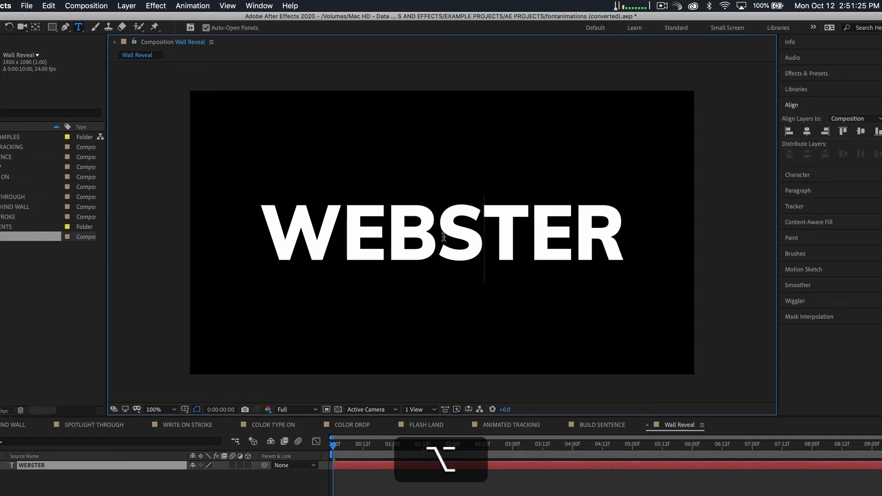
key(Left)
key(Left)
key(Left)
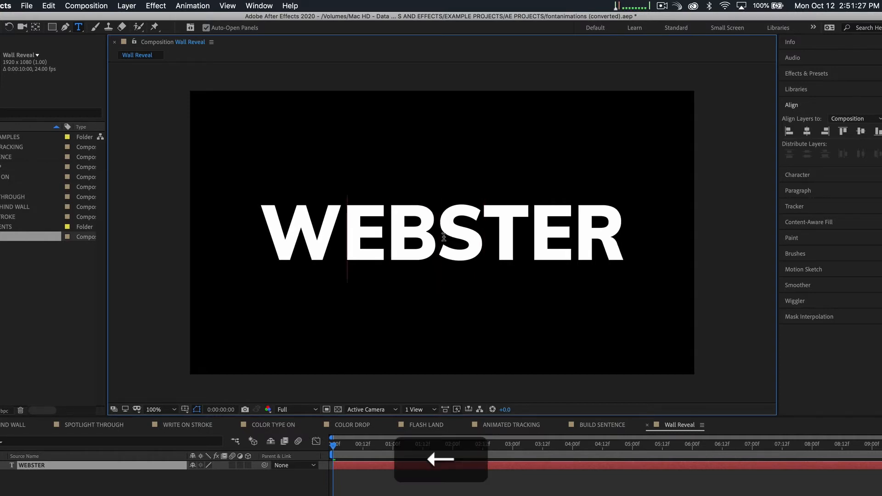
key(alt+Left)
key(alt+Right)
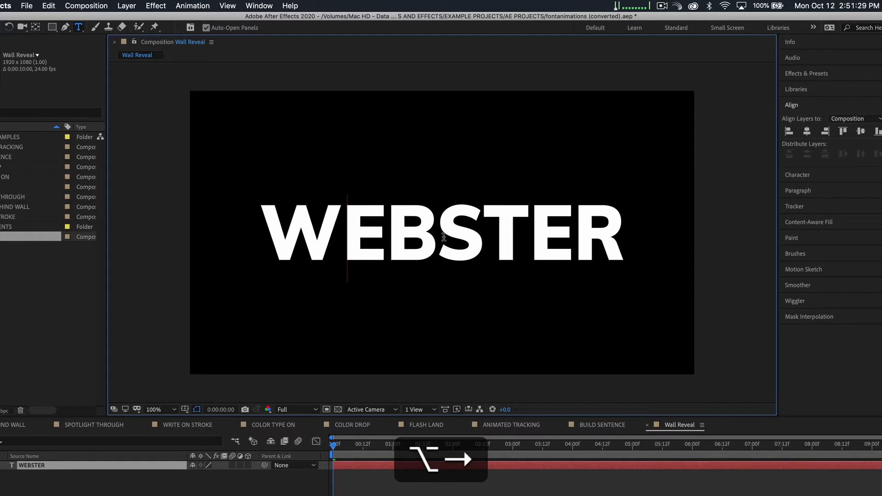
key(Right)
key(Right)
key(Right)
key(Right)
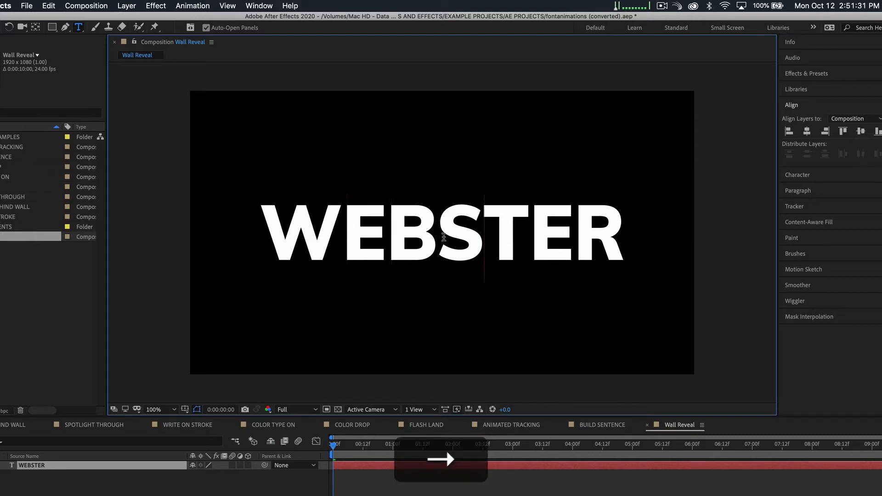
key(alt+Left)
key(Right)
key(alt+Left)
key(alt+Right)
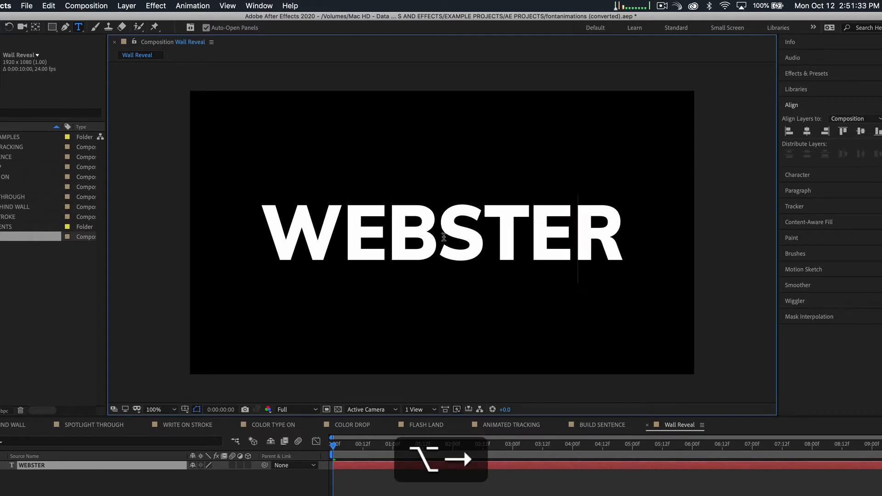
key(alt+Left)
key(Left)
key(Left)
key(Left)
key(Left)
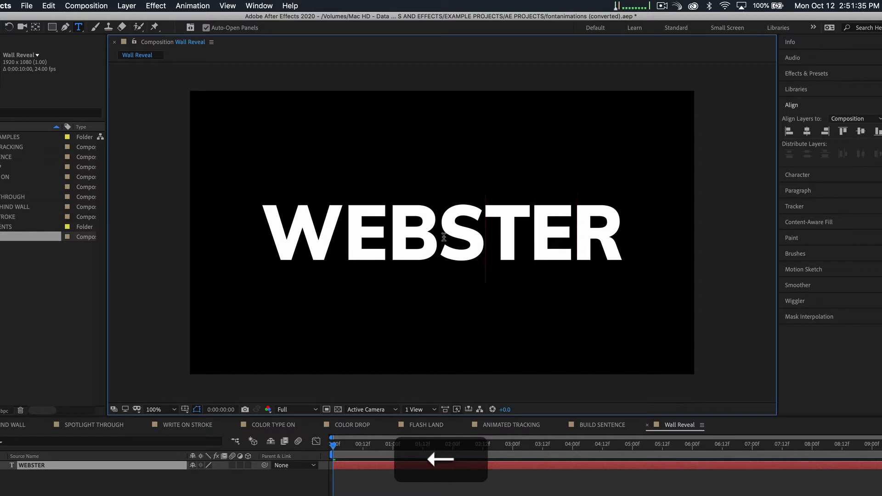
key(alt+Right)
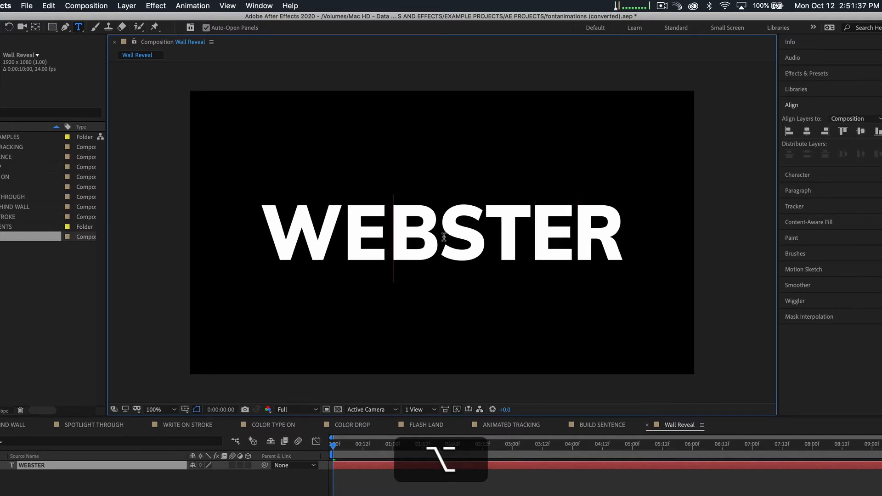
key(Right)
key(Right)
key(alt+Right)
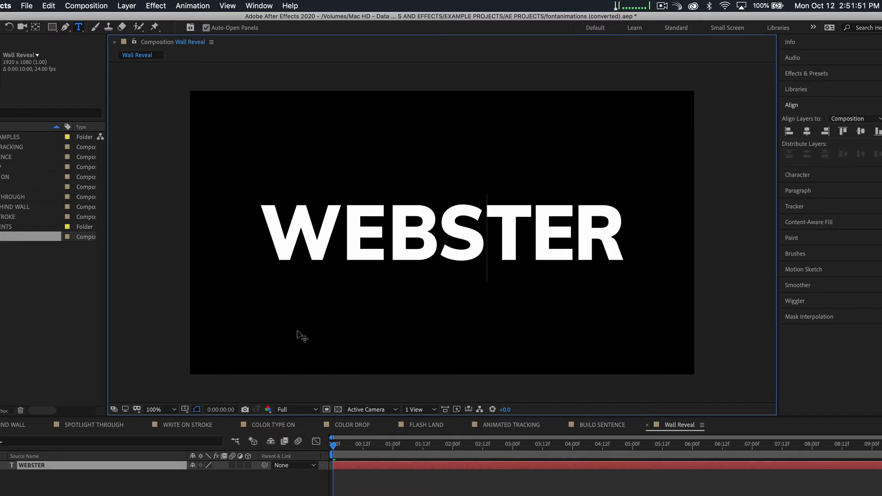
click(245, 486)
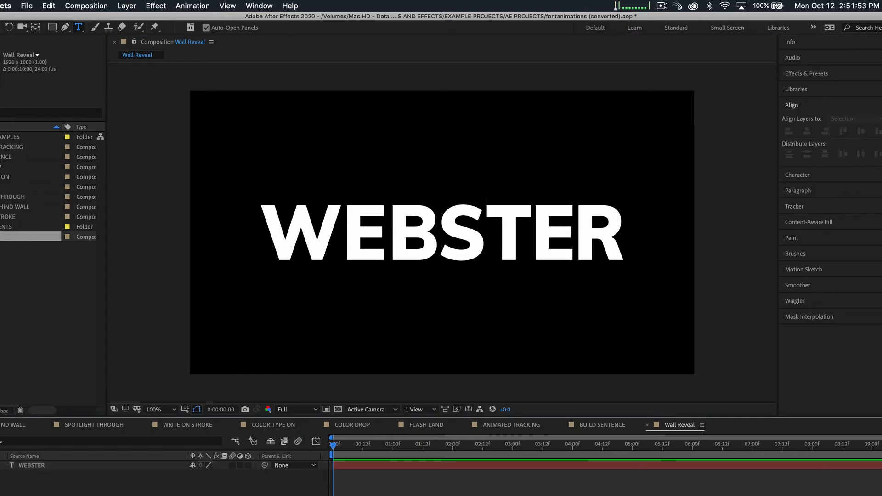
Create a new white solid layer of 1920 x 1080 px above the WEBSTER text
click(126, 6)
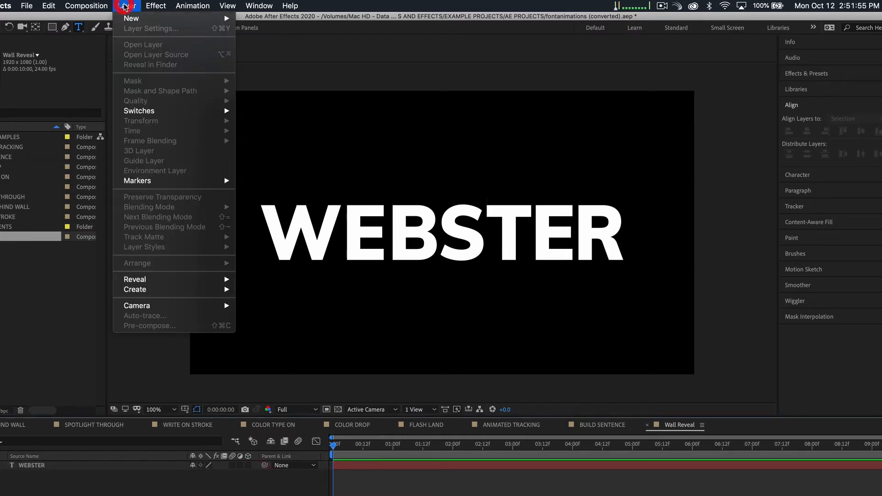
mouse_move(130, 20)
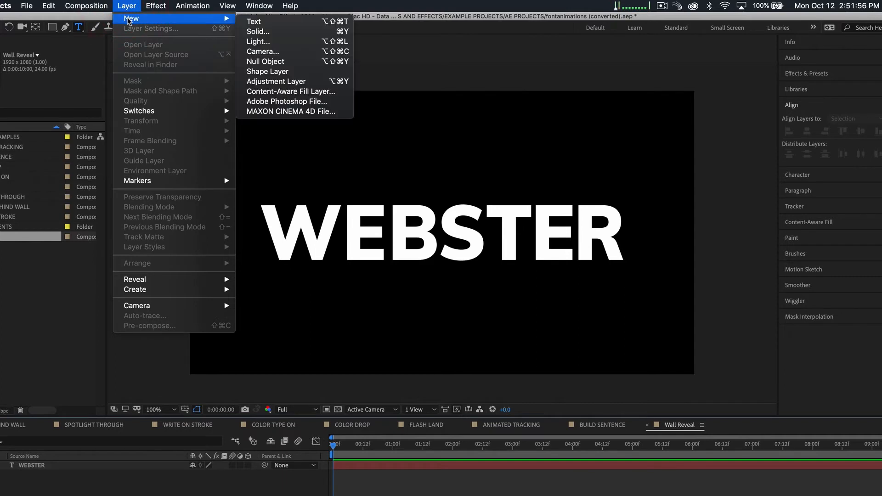
click(322, 32)
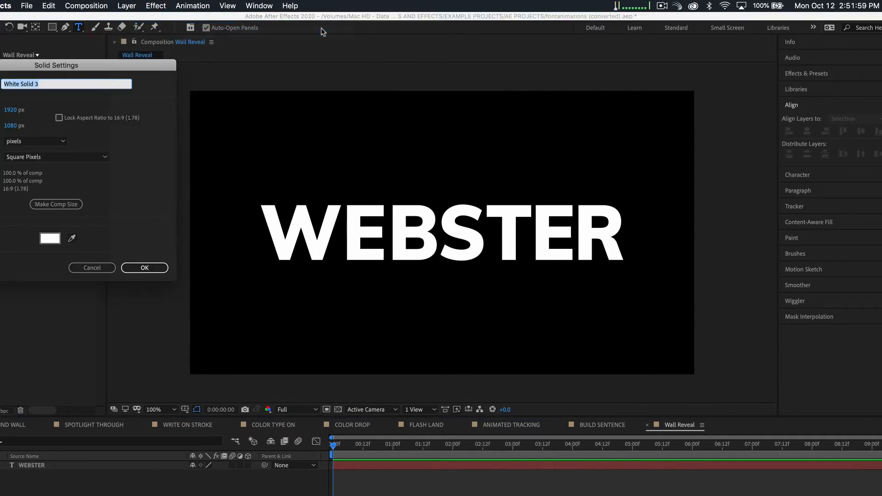
drag(118, 70, 514, 141)
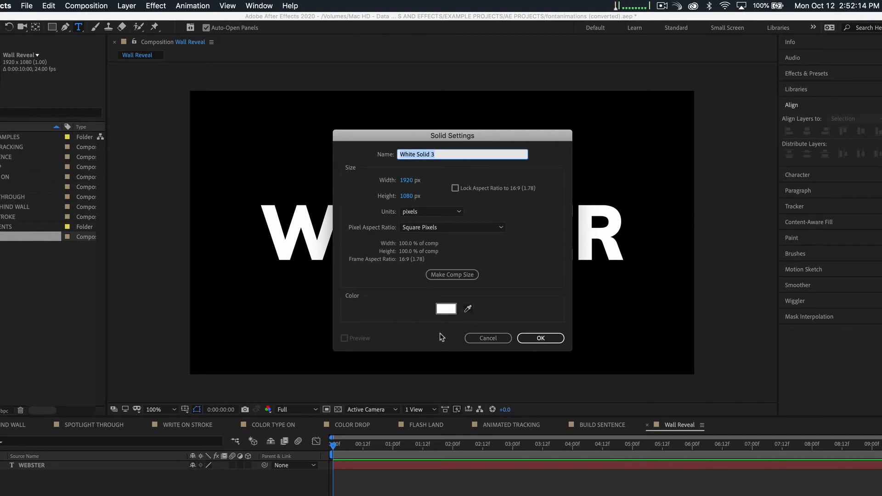
click(445, 309)
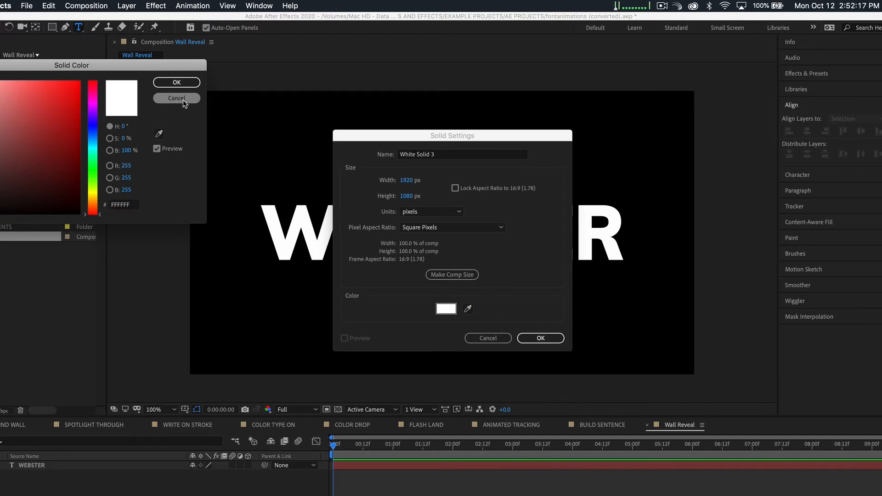
click(182, 100)
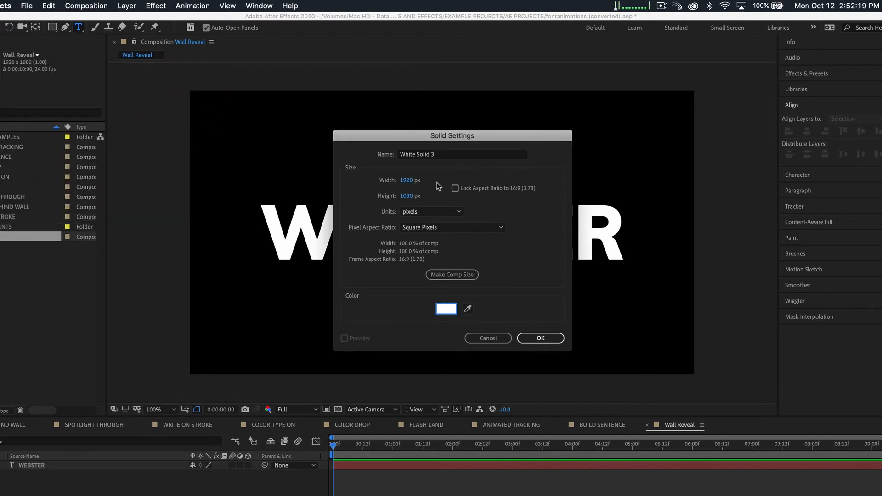
click(553, 338)
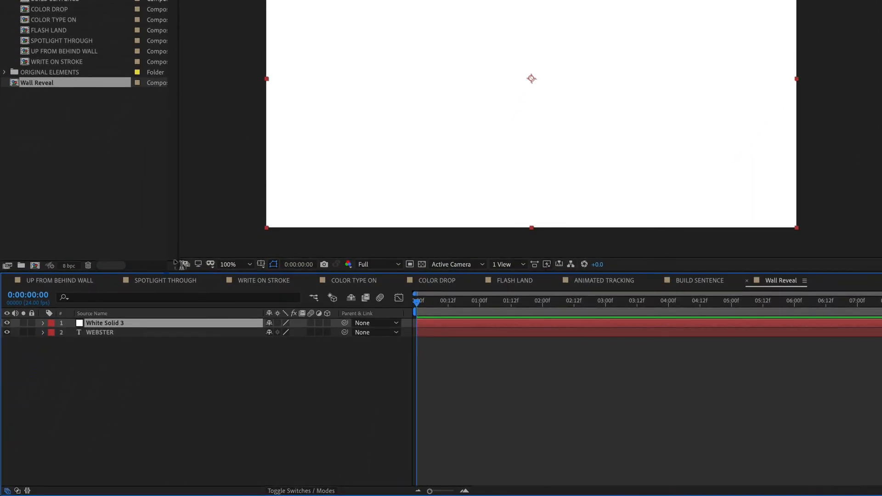
Lower the white solid to a Y position of 1202 so its upper edge sits just beneath the WEBSTER text, then collapse its properties
click(43, 323)
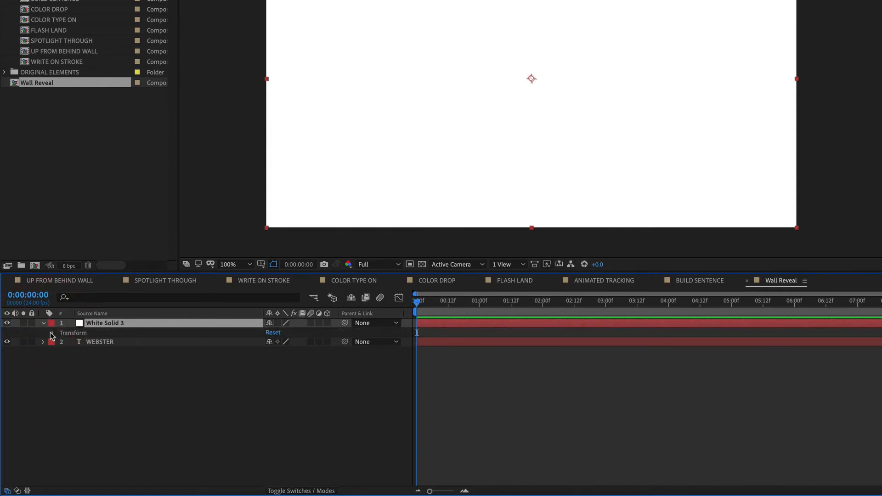
click(52, 334)
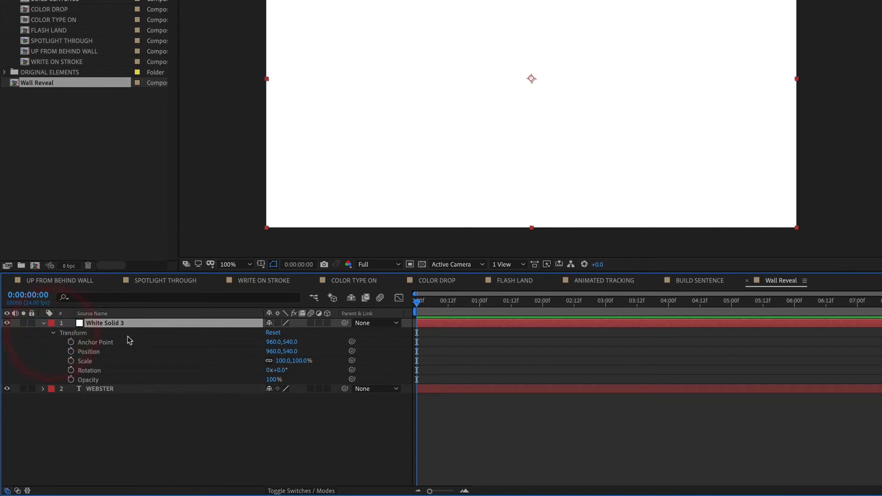
click(134, 354)
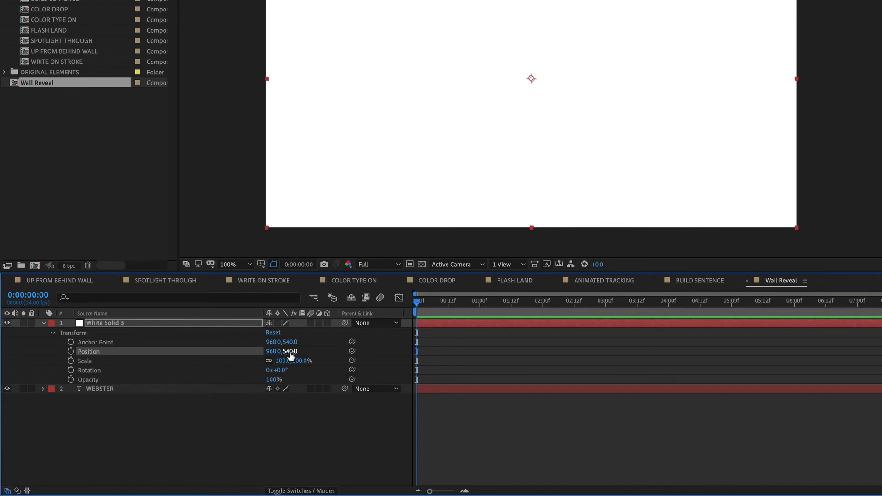
drag(290, 356, 445, 323)
drag(575, 317, 689, 317)
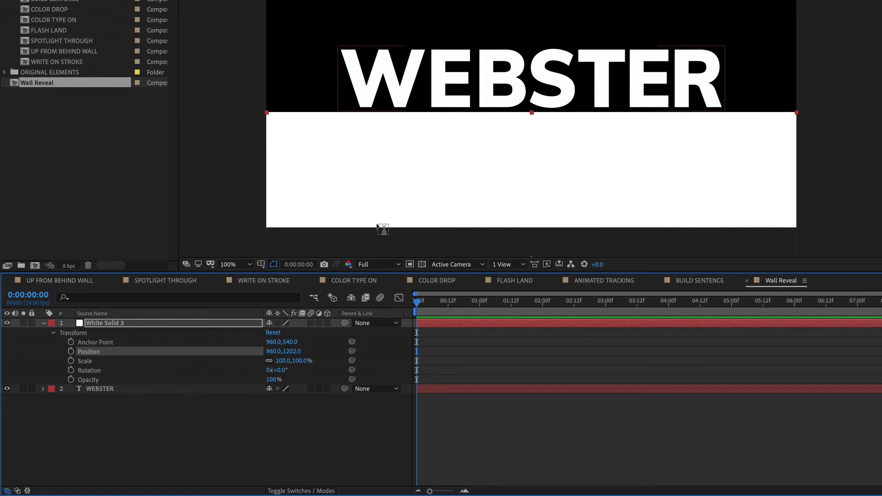
click(131, 388)
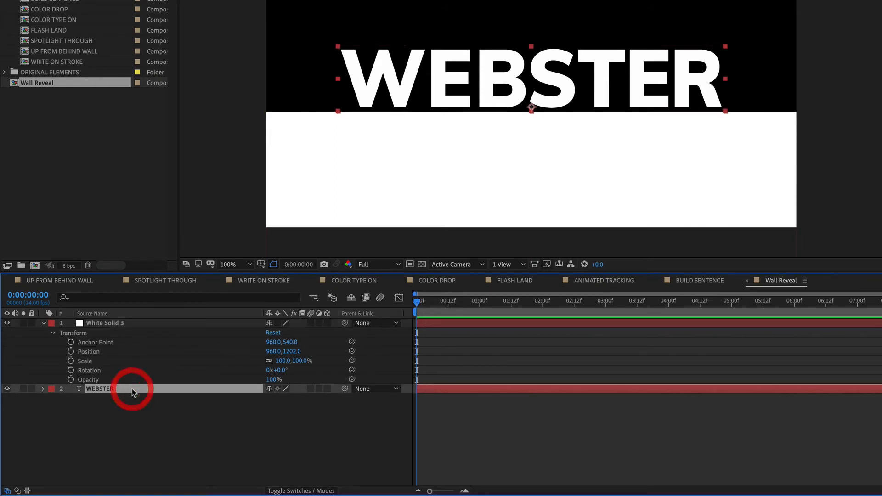
click(44, 324)
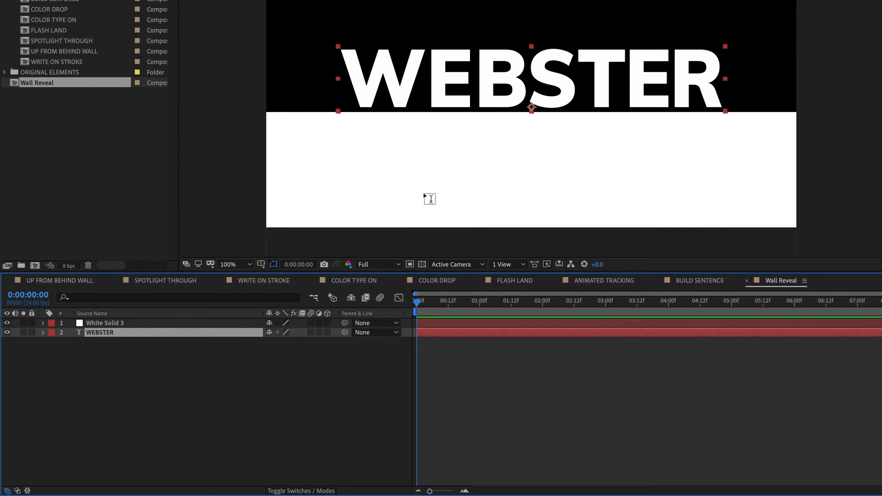
Show only the Position property of the WEBSTER layer and end the work area at 0:00:03:00
click(109, 335)
key(p)
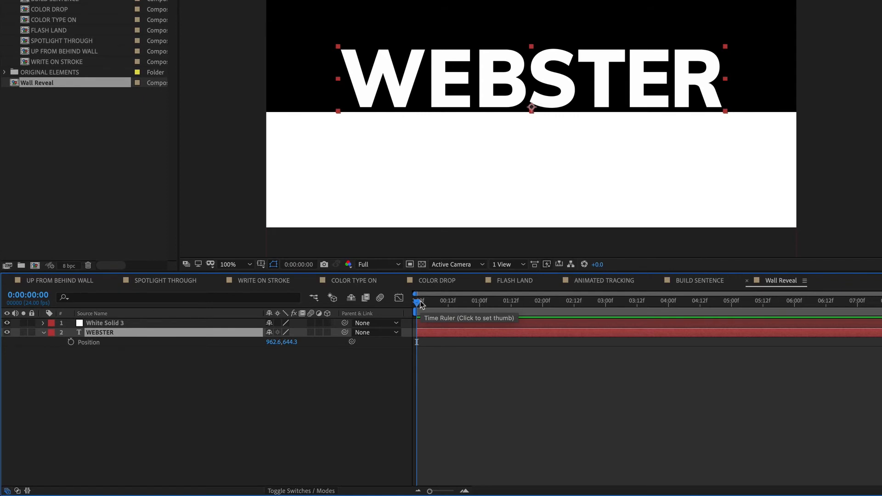
drag(420, 303, 606, 304)
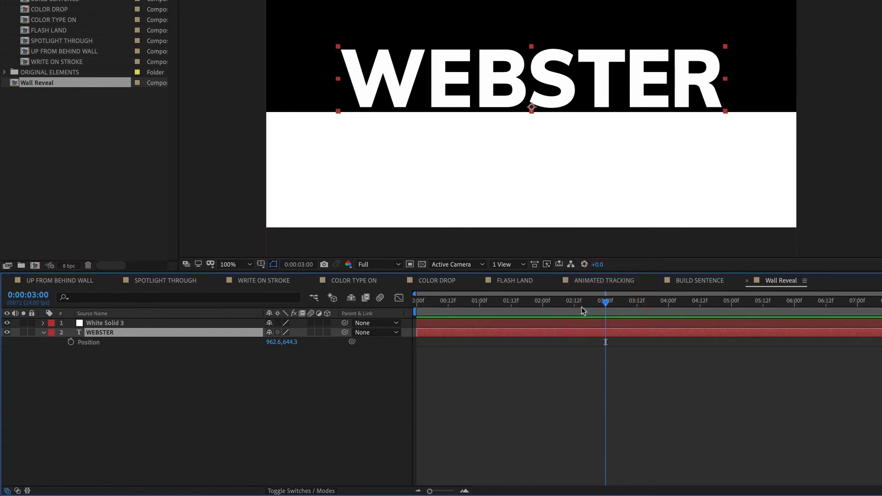
key(n)
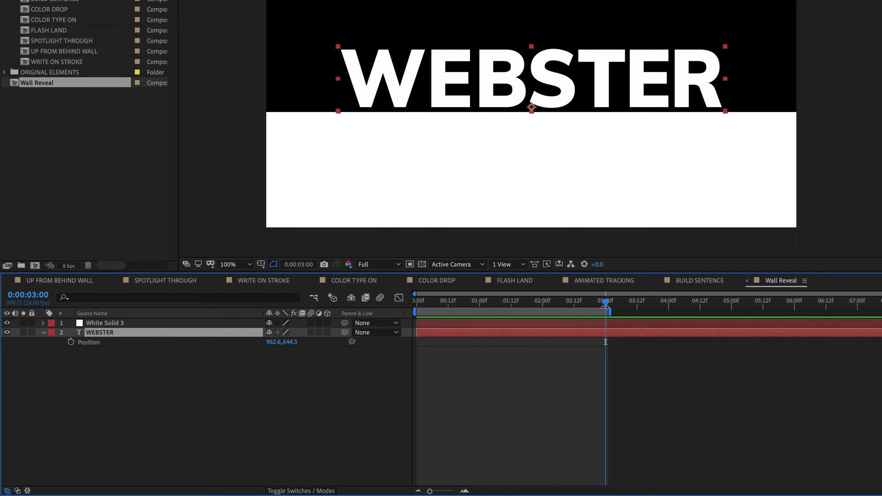
key(equal)
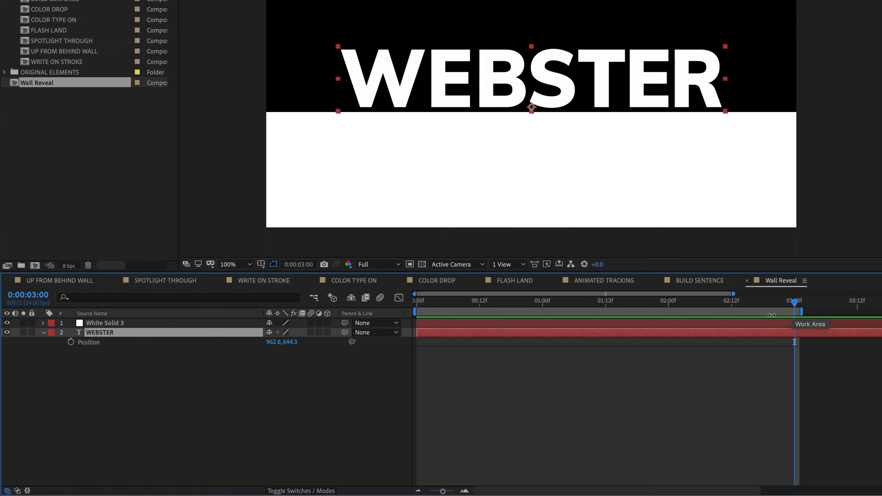
Start animating the WEBSTER layer's Position with a keyframe at 0:00:01:00
click(668, 303)
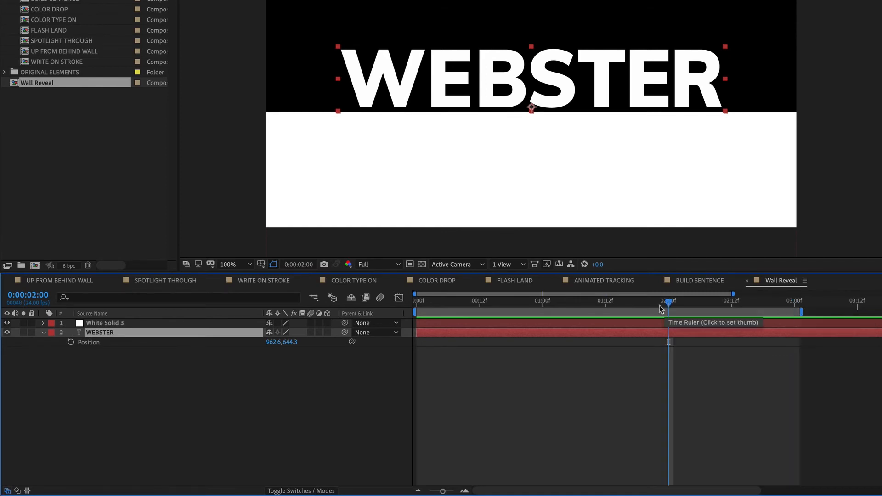
click(543, 303)
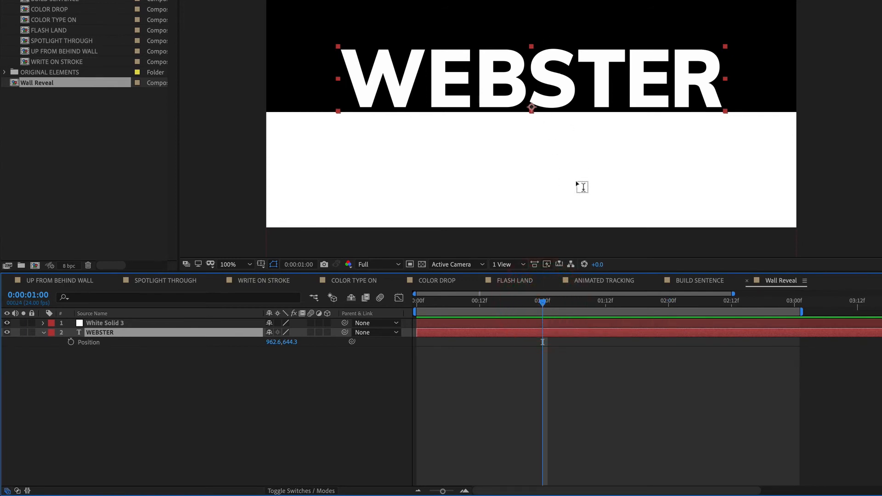
click(546, 334)
click(71, 342)
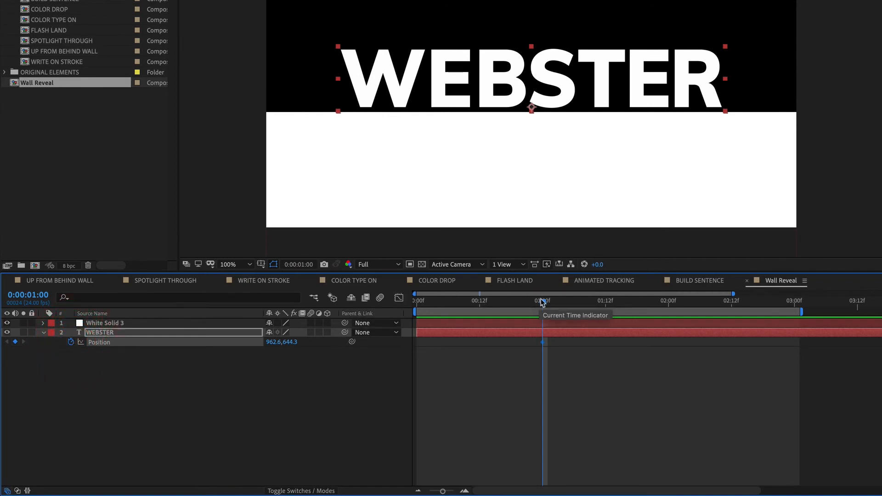
Add a WEBSTER Position keyframe at 0:00:00:00 with Y at 902.3, hiding the text behind the solid, and preview the animation
drag(544, 301, 398, 307)
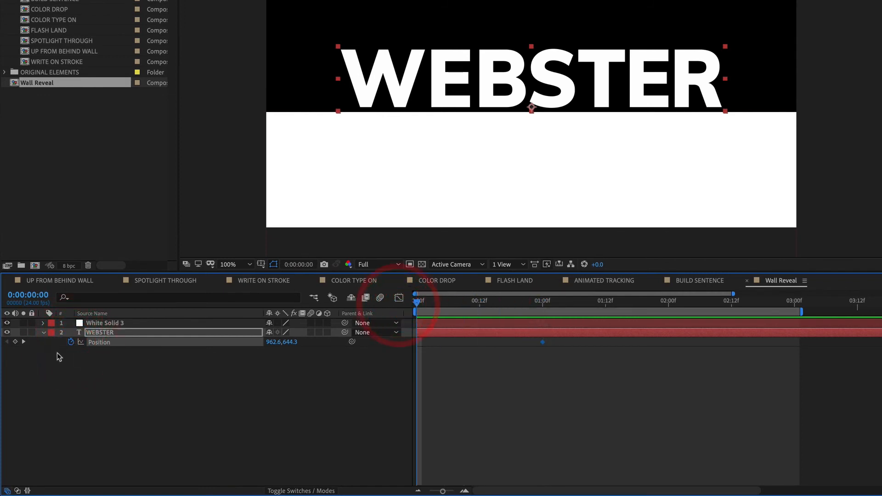
click(15, 342)
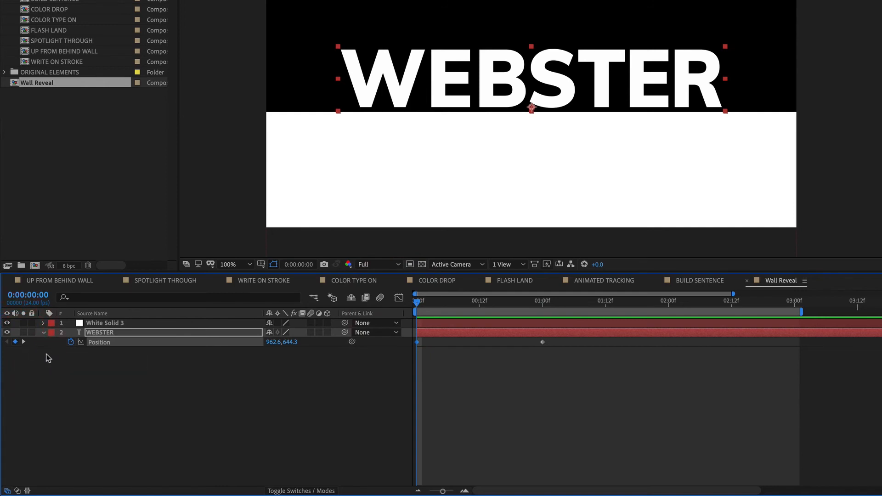
drag(291, 344, 433, 338)
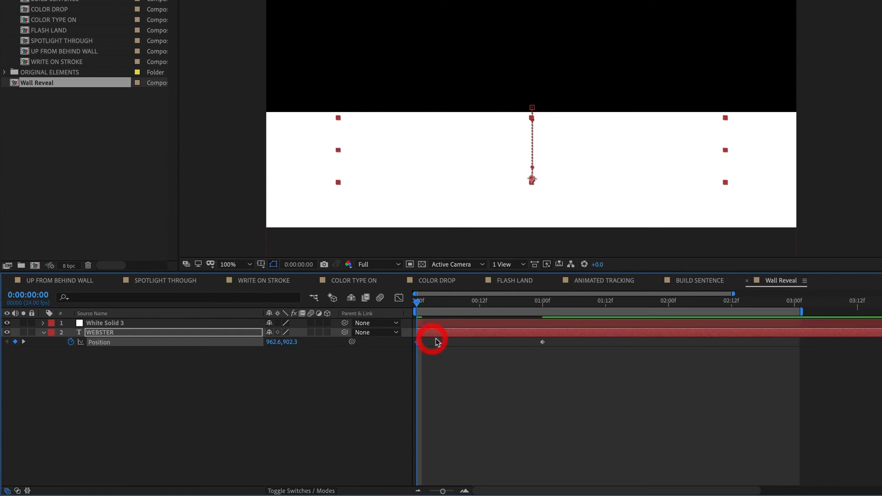
key(space)
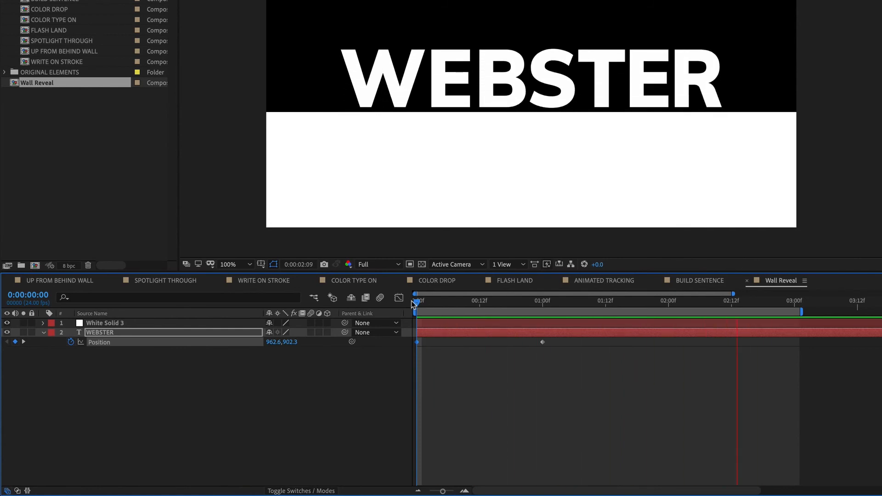
key(space)
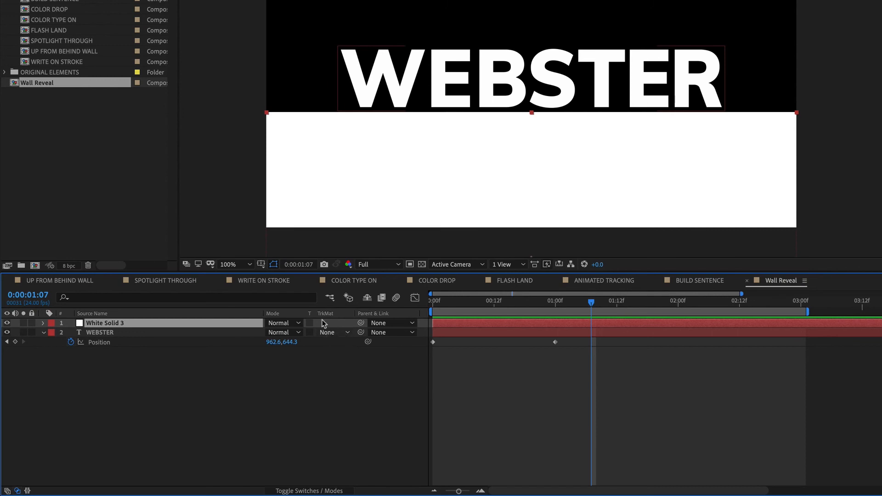
Set the WEBSTER layer's track matte to Luma Inverted Matte "White Solid 3"
click(317, 491)
click(317, 490)
click(316, 491)
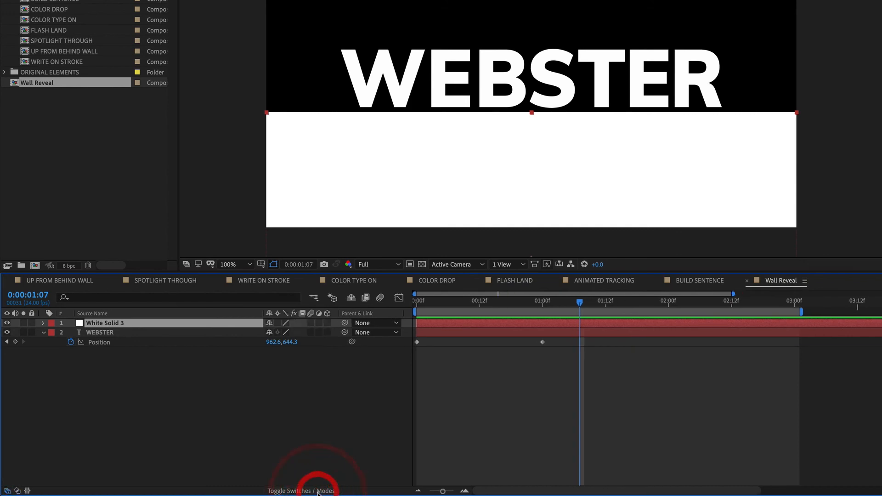
click(317, 490)
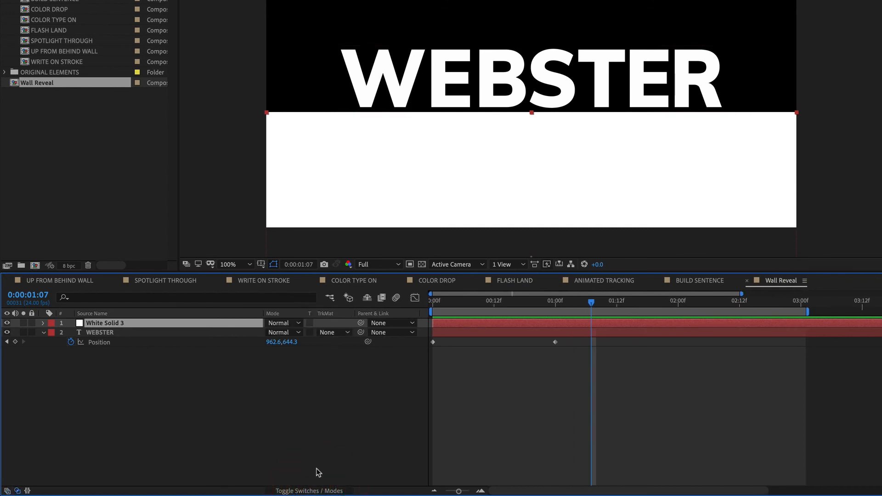
click(316, 491)
click(315, 491)
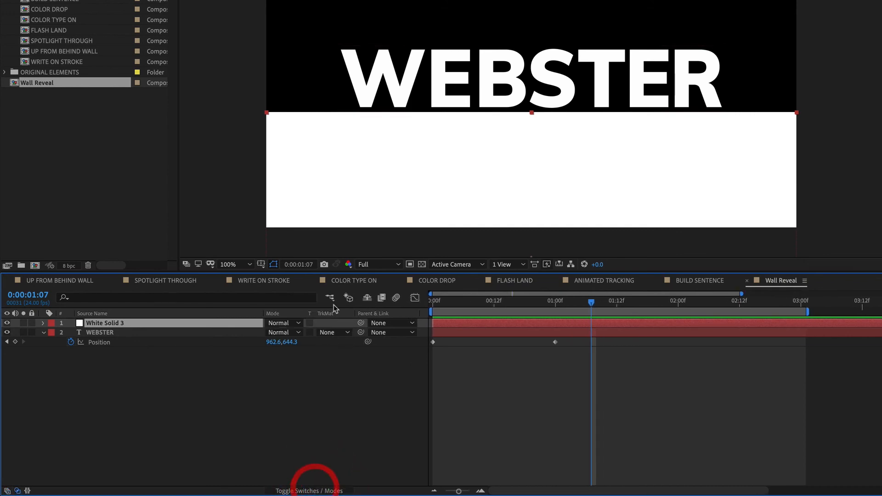
click(347, 332)
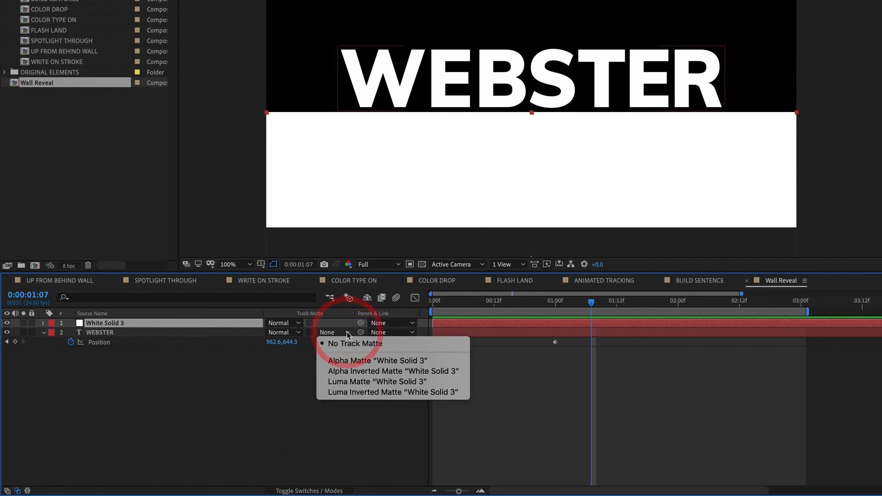
click(352, 392)
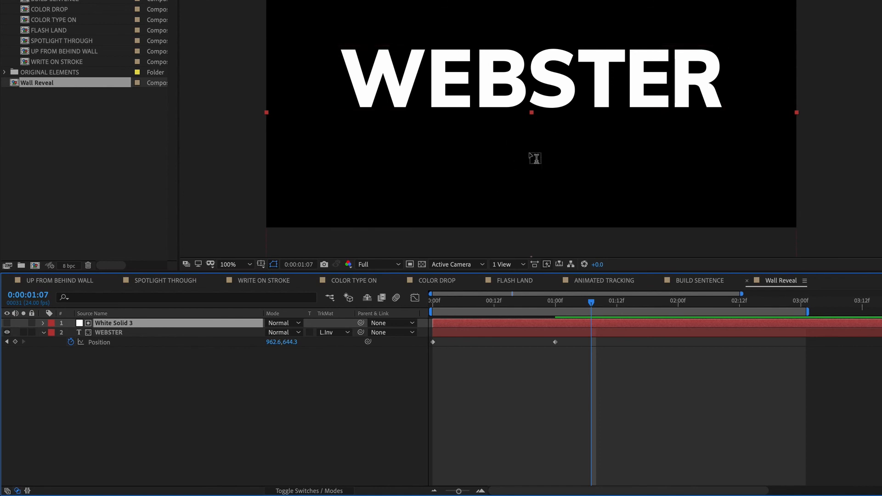
Play the wall reveal from the first frame, check the track matte options at 0:00:00:05 without changing them, and replay it from the start
drag(522, 305, 422, 318)
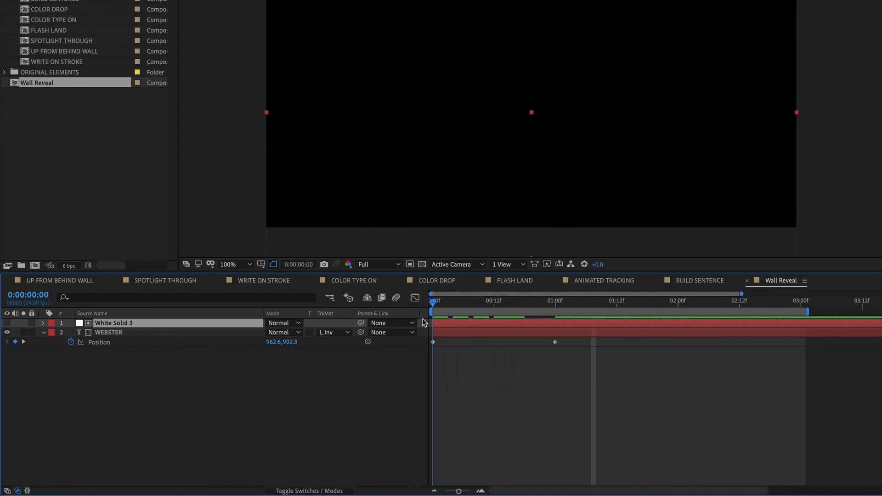
key(space)
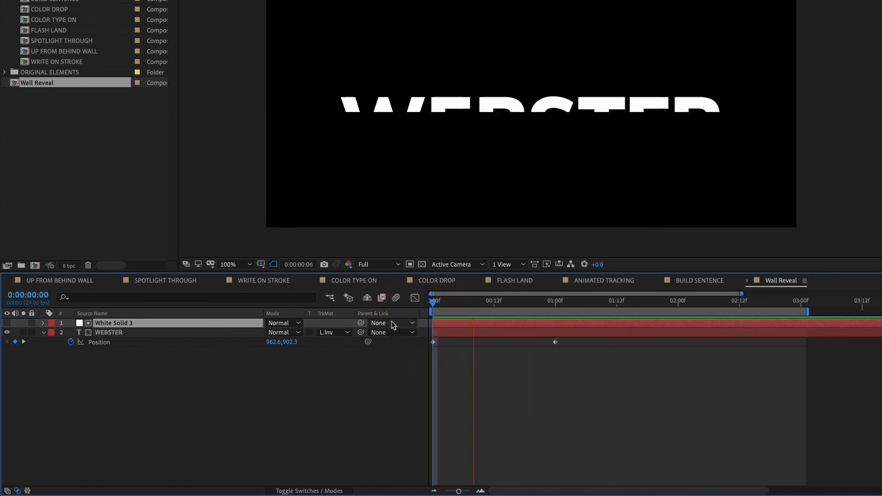
key(space)
drag(468, 306, 458, 303)
click(348, 332)
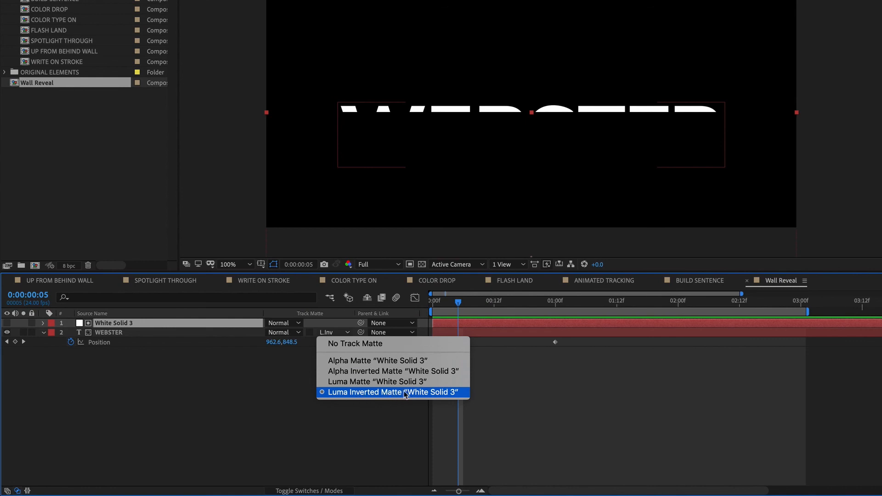
click(302, 371)
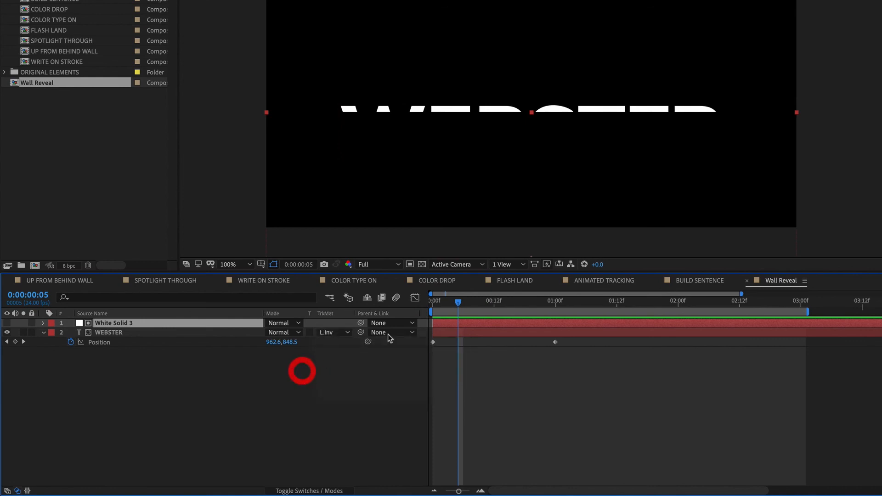
drag(471, 301, 417, 304)
key(space)
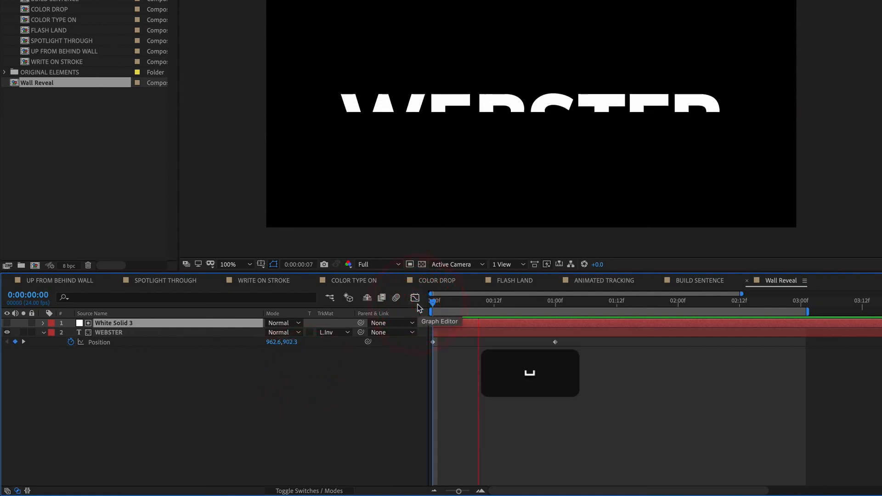